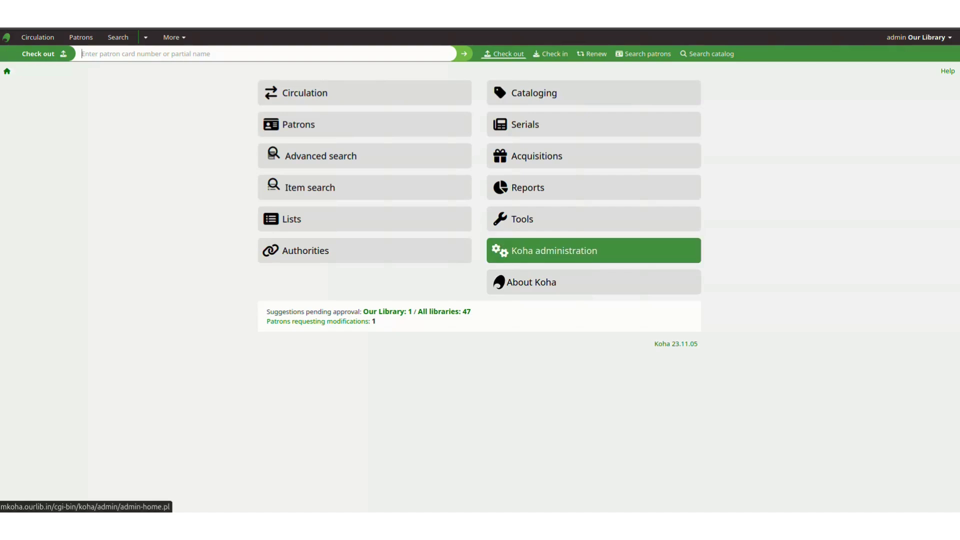
- Start a new library record in Koha administration, named "ourlib library" with library code LB001
left_click(594, 251)
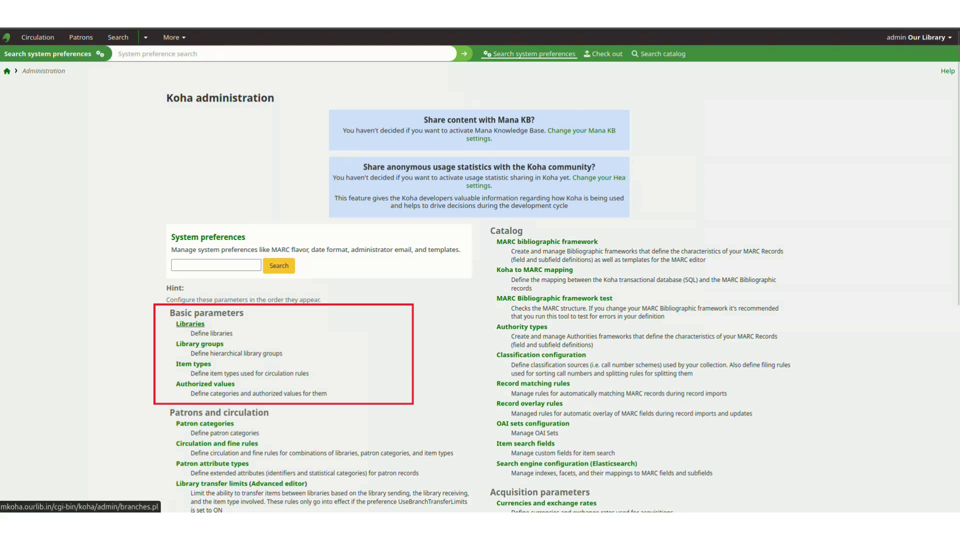
left_click(191, 324)
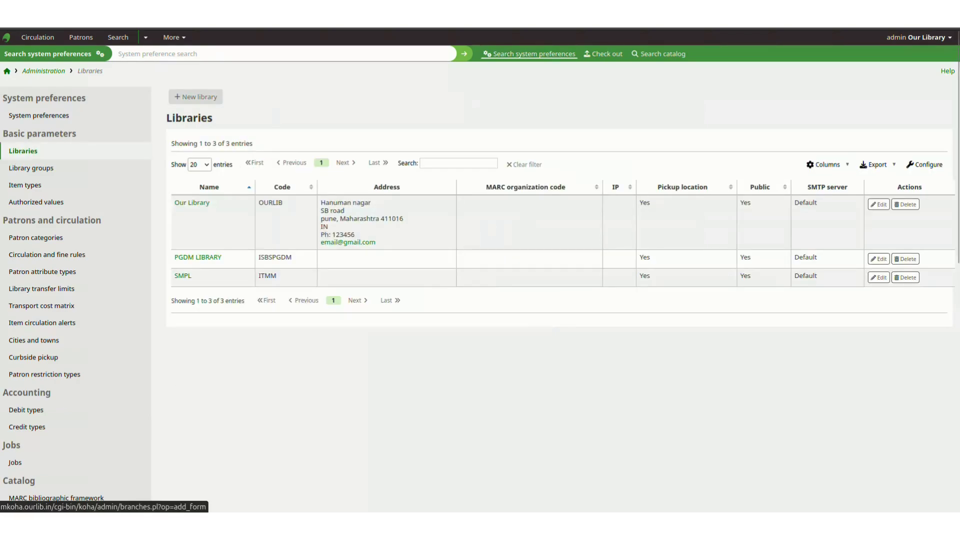
left_click(196, 97)
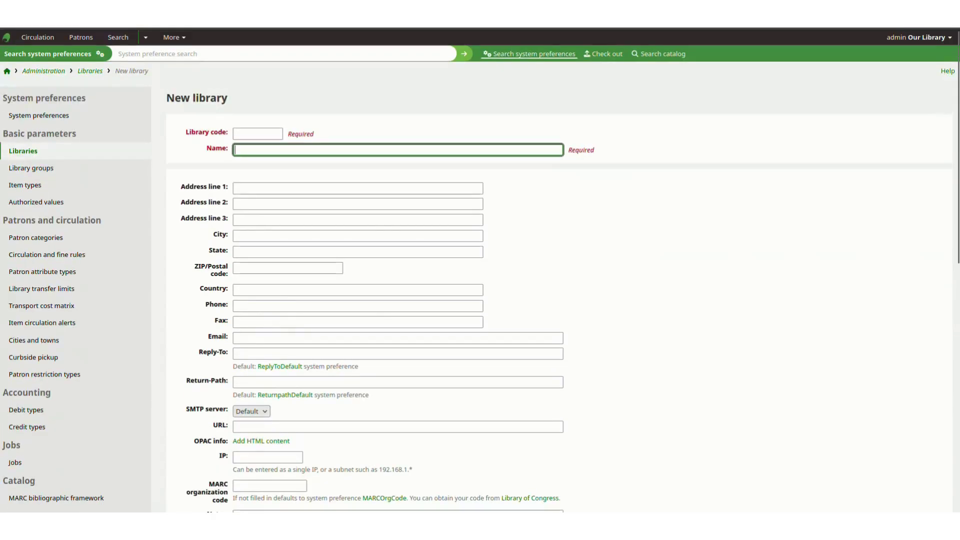
type("Our")
key("Down")
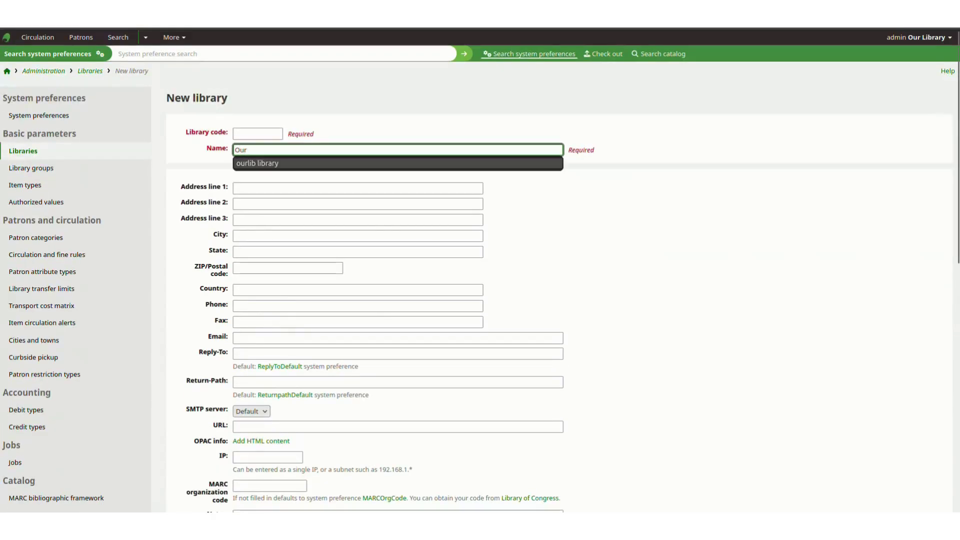
key("Return")
key("shift+Tab")
type("LB001")
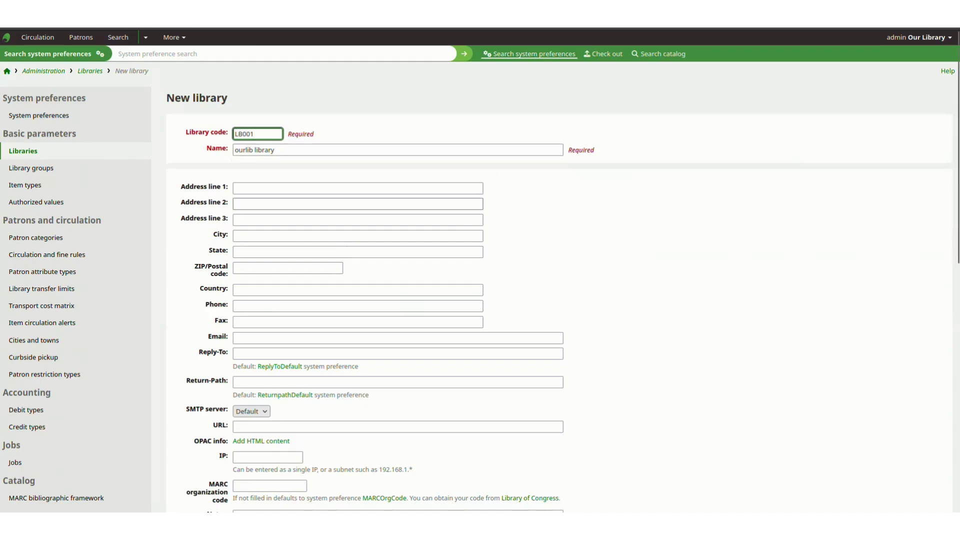
- Set the library's city to Pune, state to Maharashtra and place to Pune, and submit the record
left_click(357, 236)
type("Pune")
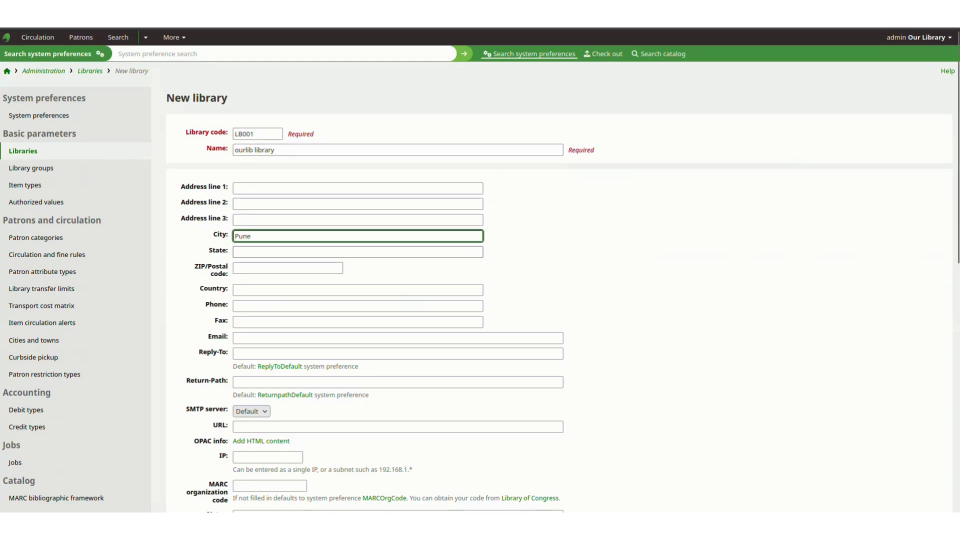
key("Tab")
type("Maharashtra")
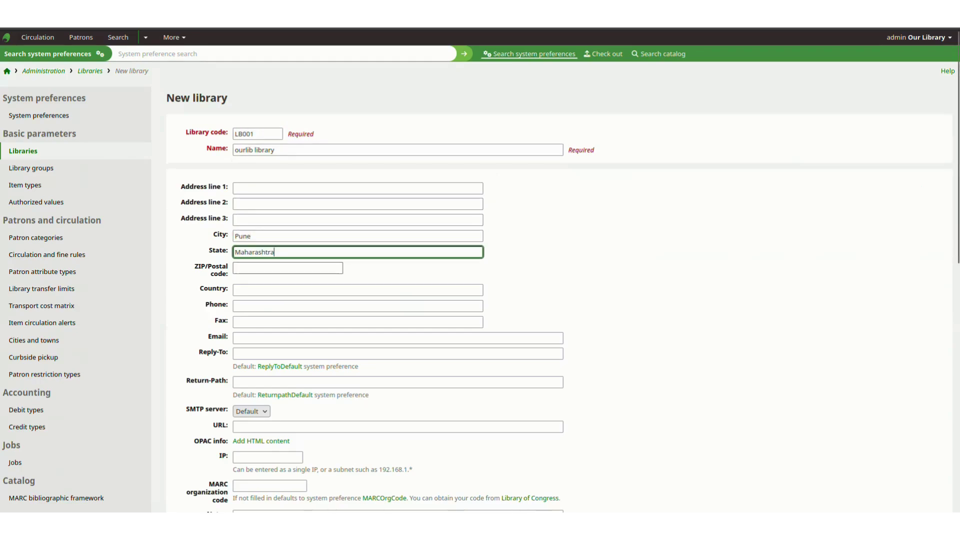
scroll(559, 280, "down", 8)
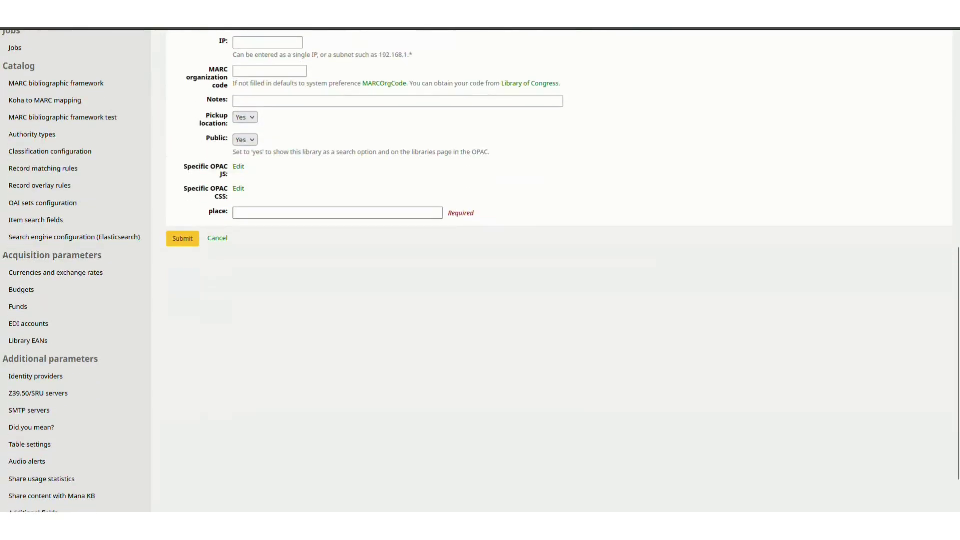
left_click(338, 213)
type("Pune")
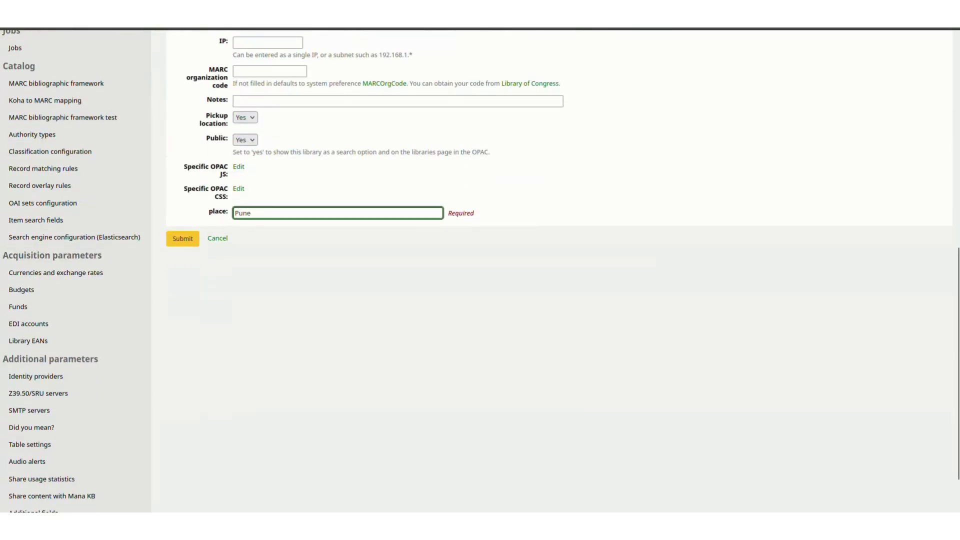
left_click(182, 239)
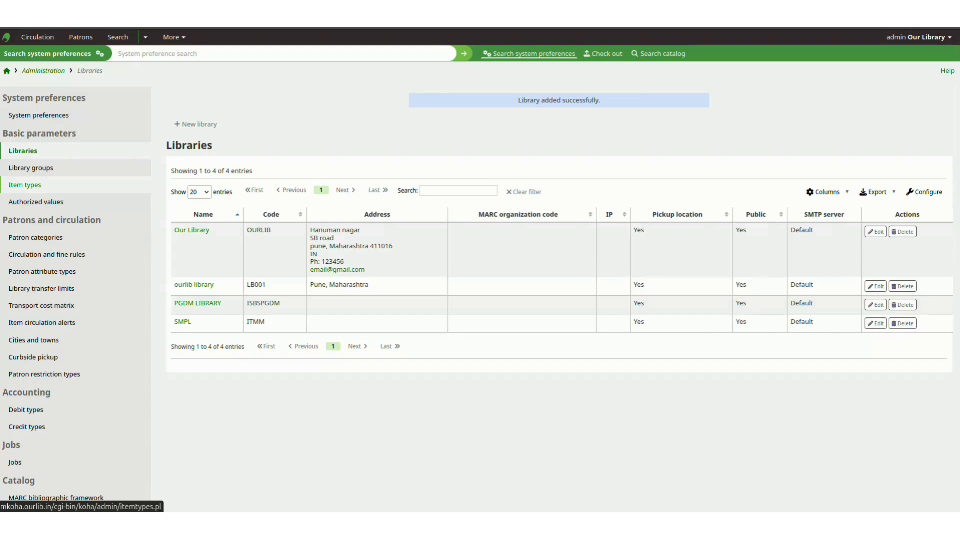
- Start a new item type with code MZ and description Magazine
left_click(25, 185)
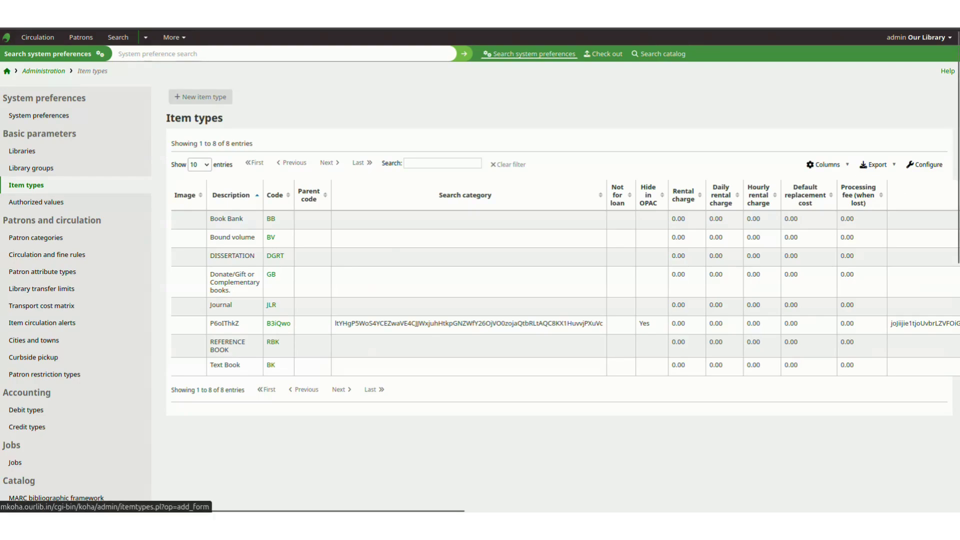
left_click(201, 97)
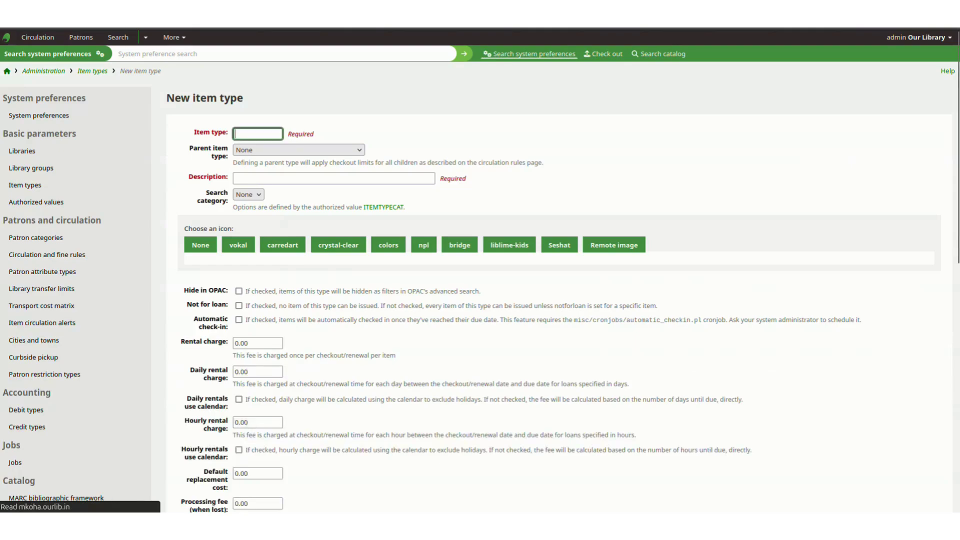
type("MZ")
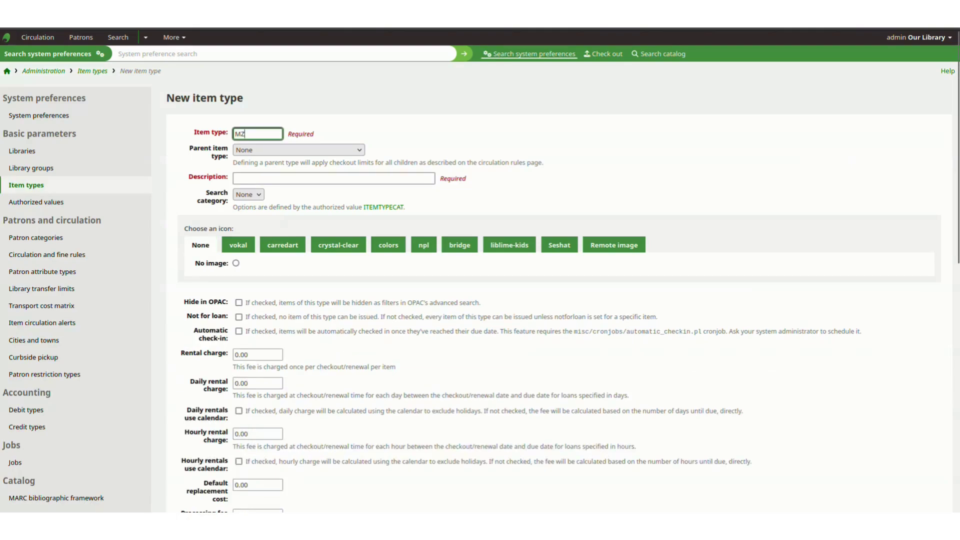
left_click(334, 178)
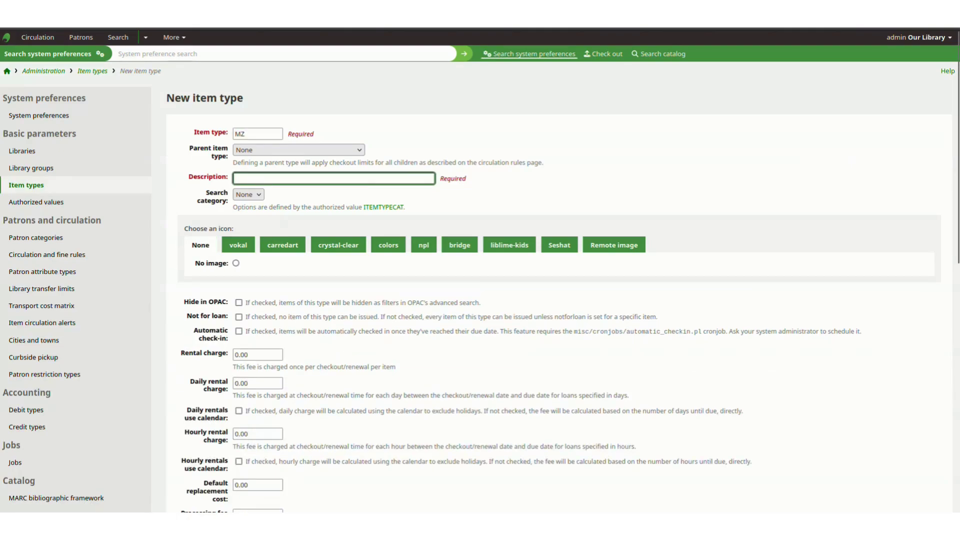
type("Magazine")
- Assign the large gazette newspaper icon from the vokal set to the Magazine item type and save it
left_click(238, 245)
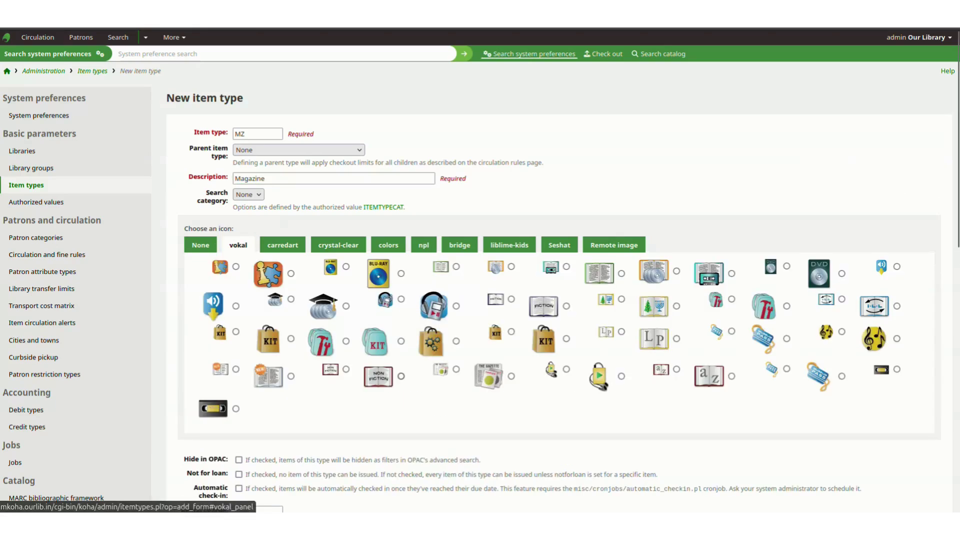
left_click(511, 376)
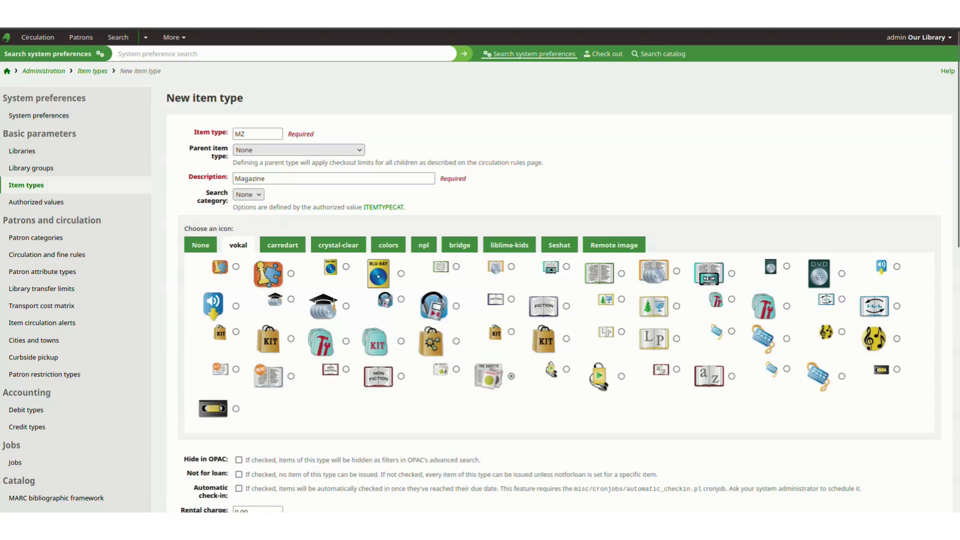
scroll(481, 270, "down", 5)
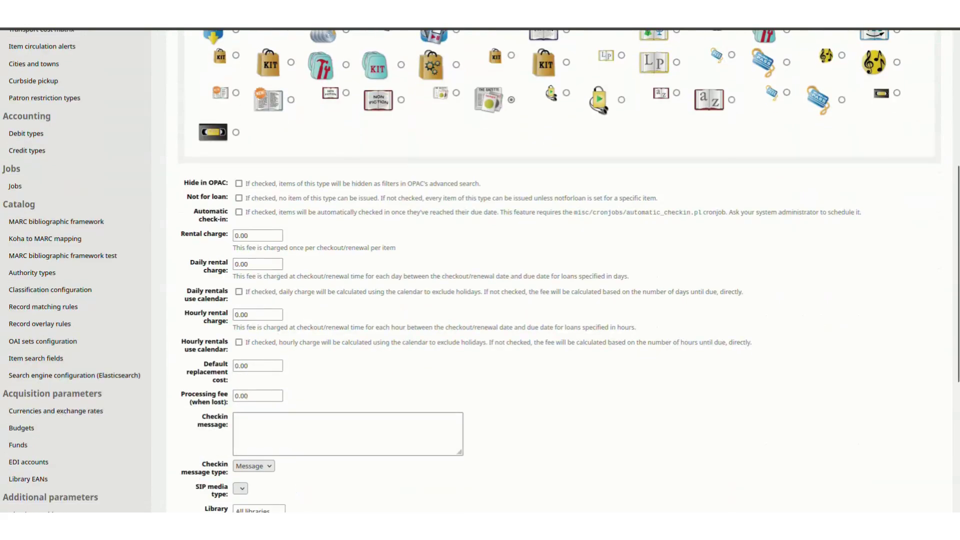
scroll(481, 270, "down", 3)
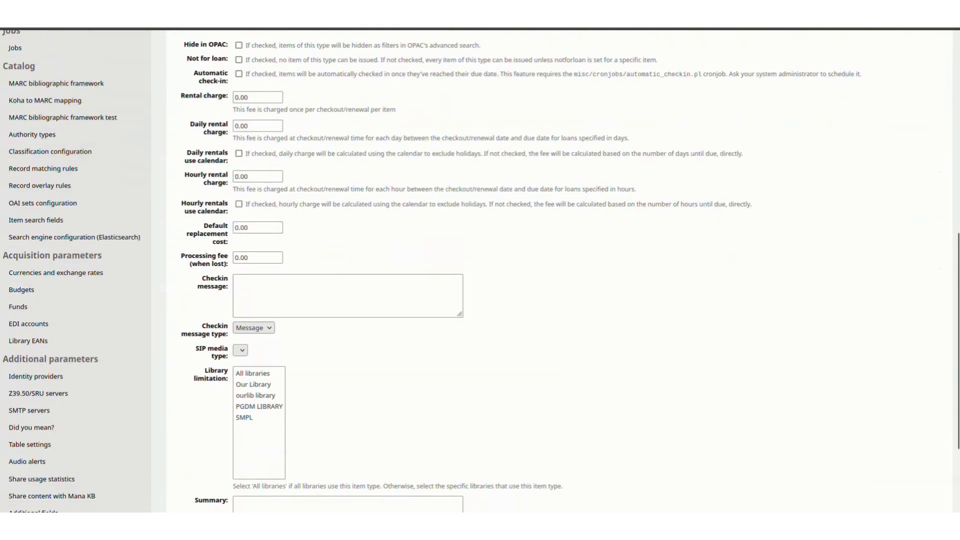
scroll(480, 270, "down", 3)
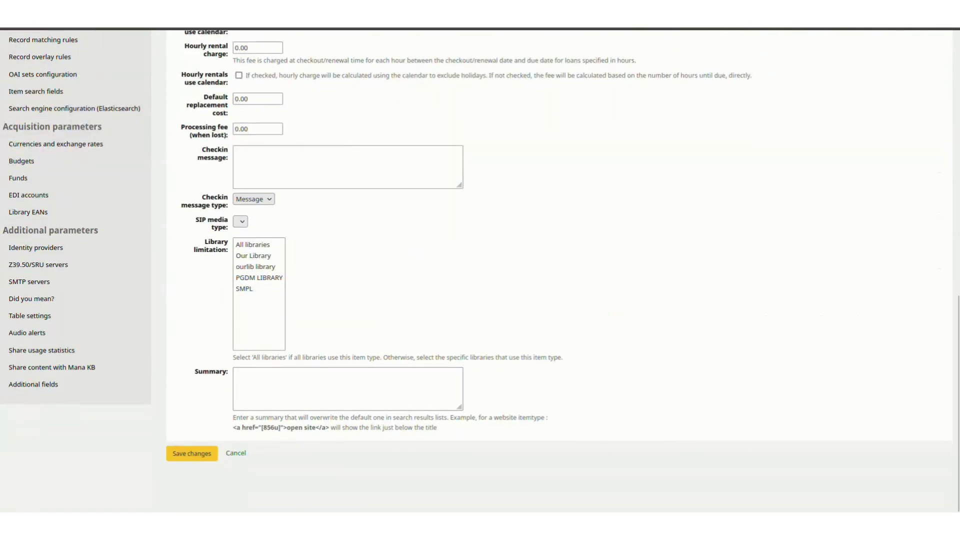
left_click(192, 454)
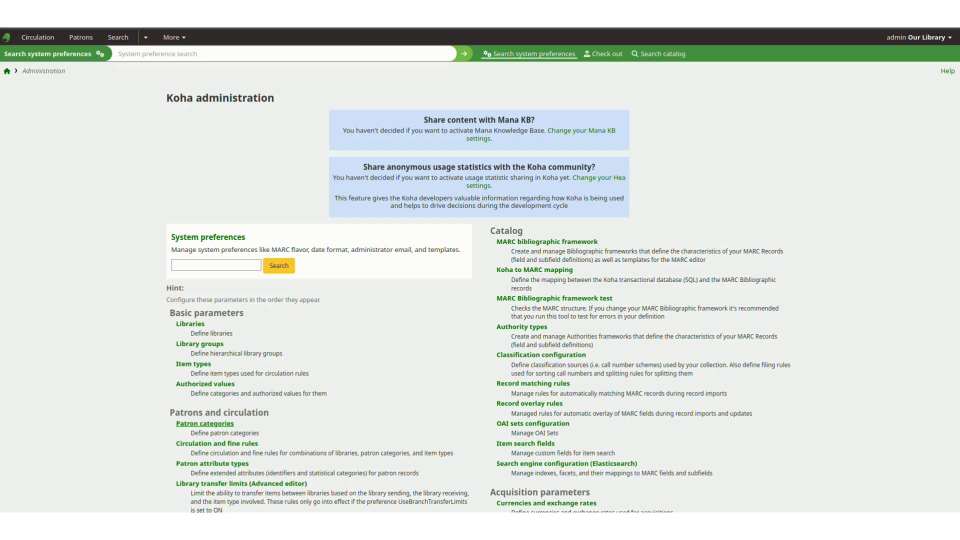
- Start a new patron category with code PHD and description "PhD student"
scroll(480, 280, "down", 2)
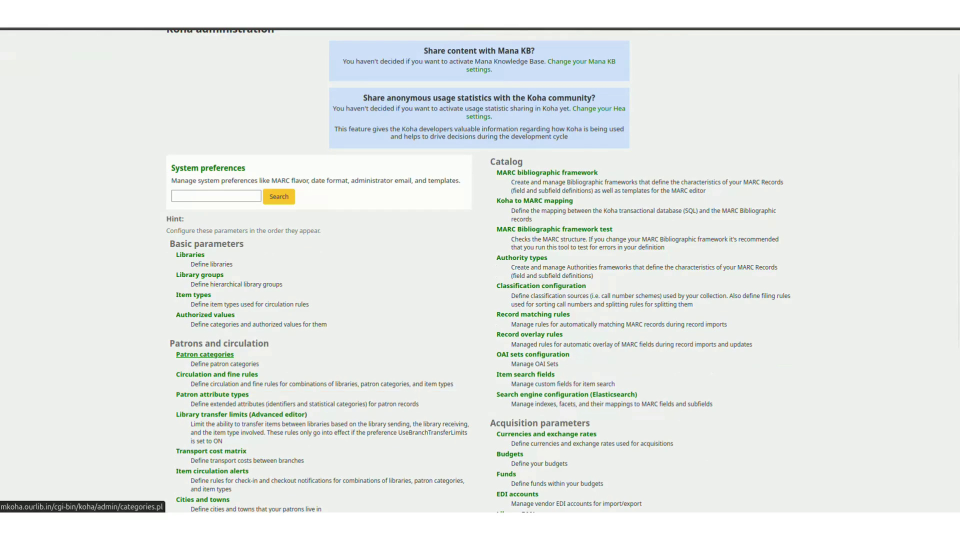
left_click(205, 354)
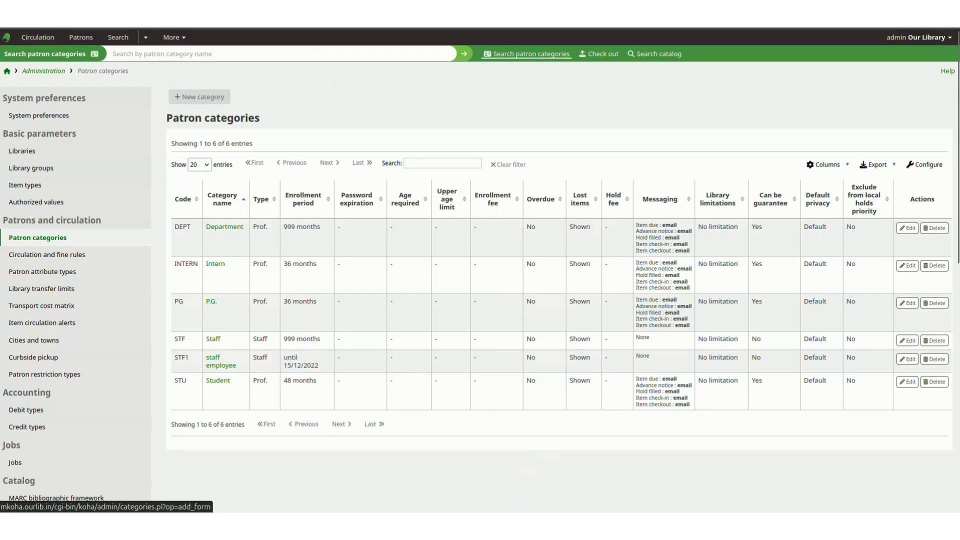
left_click(200, 97)
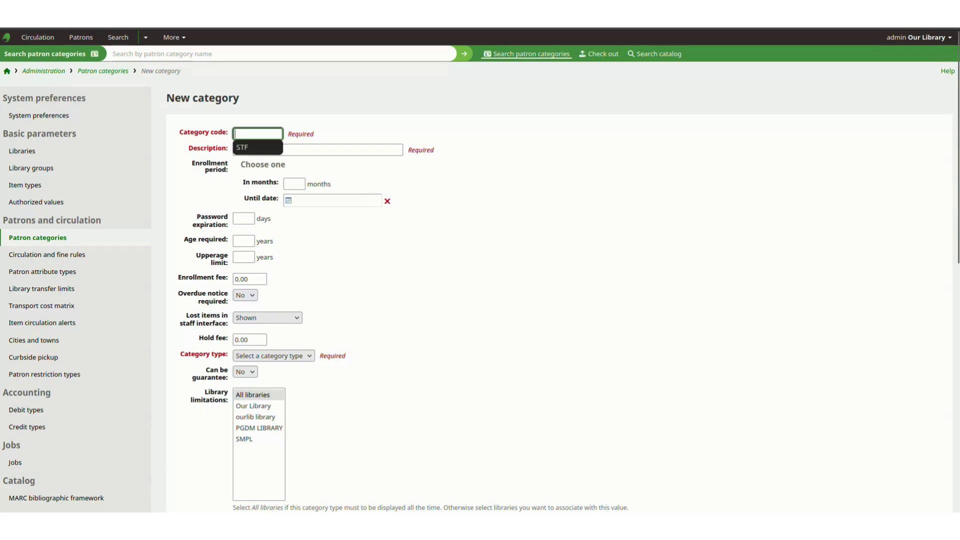
type("PhD")
key("Tab")
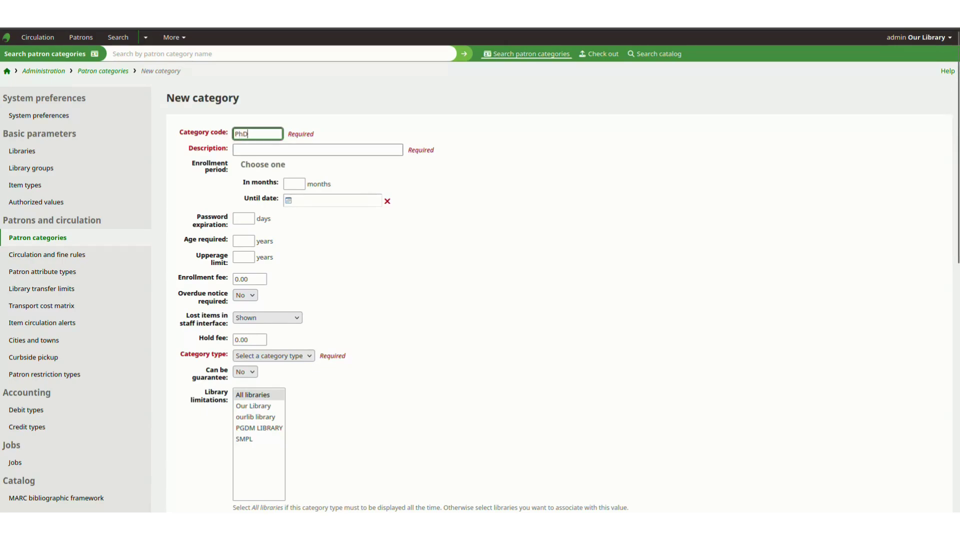
type("PhD")
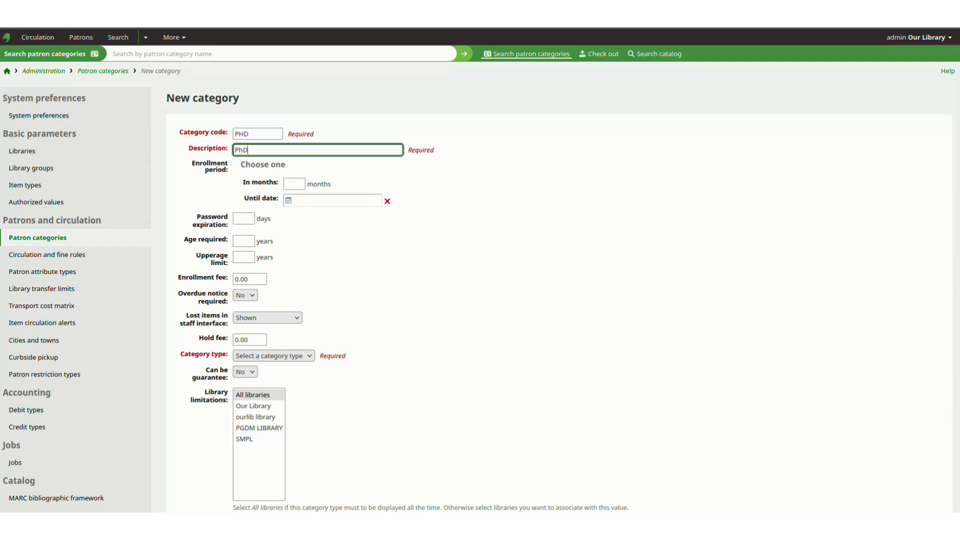
key("BackSpace")
key("BackSpace")
key("BackSpace")
type("PhD student")
key("Tab")
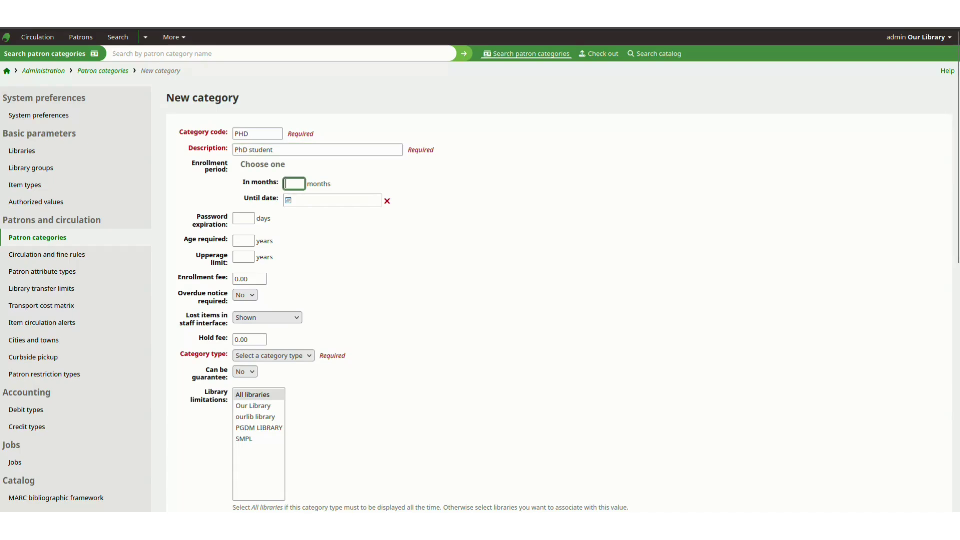
- Set the PhD student category's enrollment period to 24 months and its category type to Adult
type("99")
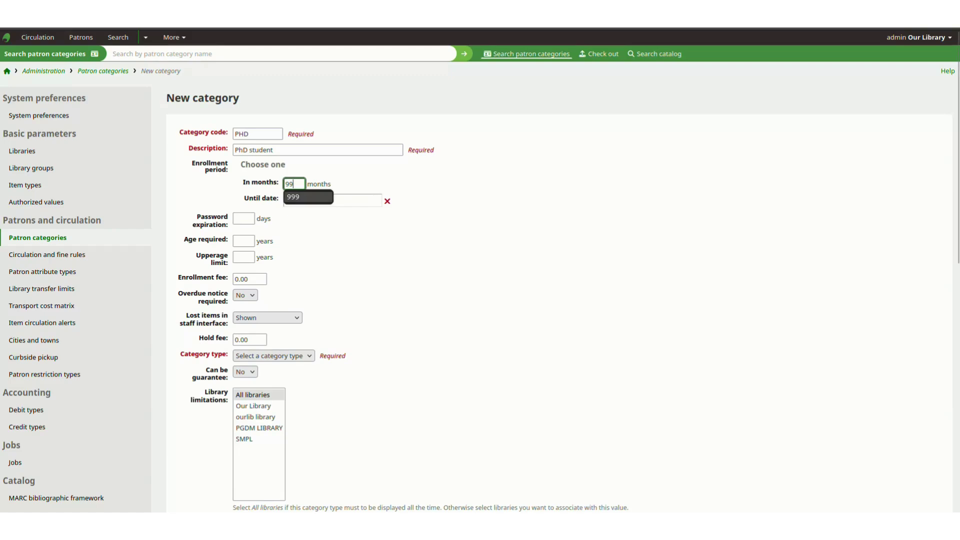
key("BackSpace")
key("BackSpace")
type("24")
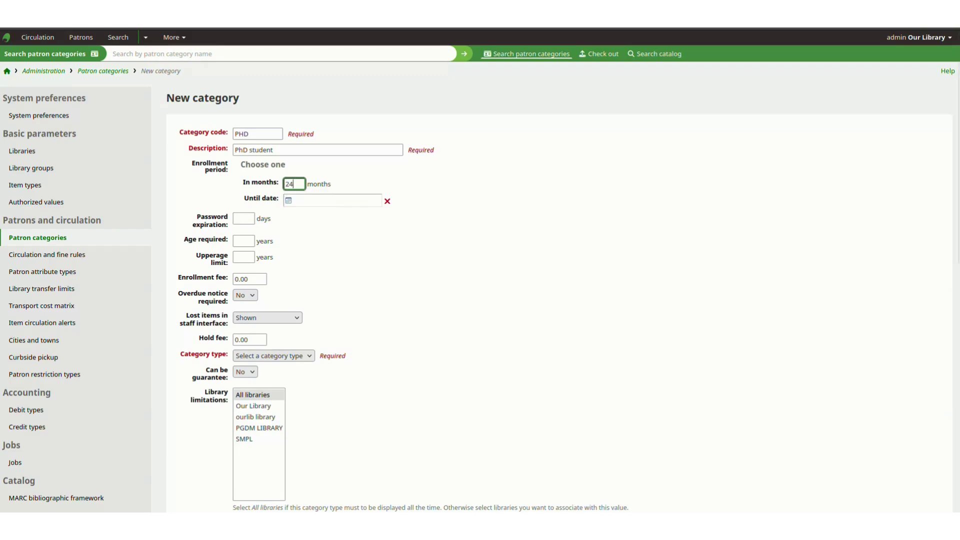
scroll(480, 272, "down", 3)
scroll(480, 271, "down", 1)
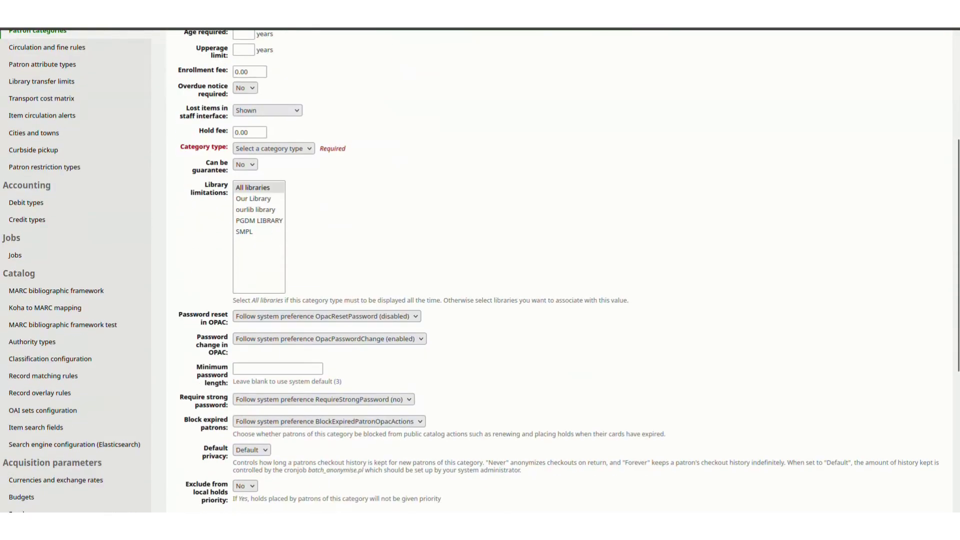
left_click(274, 148)
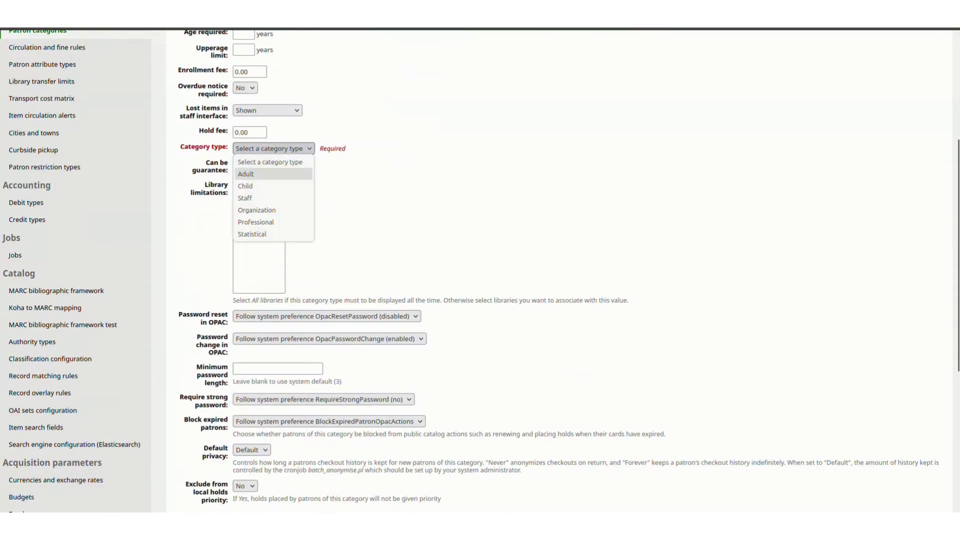
left_click(260, 168)
- Enable email for all six default messaging preferences, from item due to hold reminder, and save the patron category
scroll(480, 271, "down", 2)
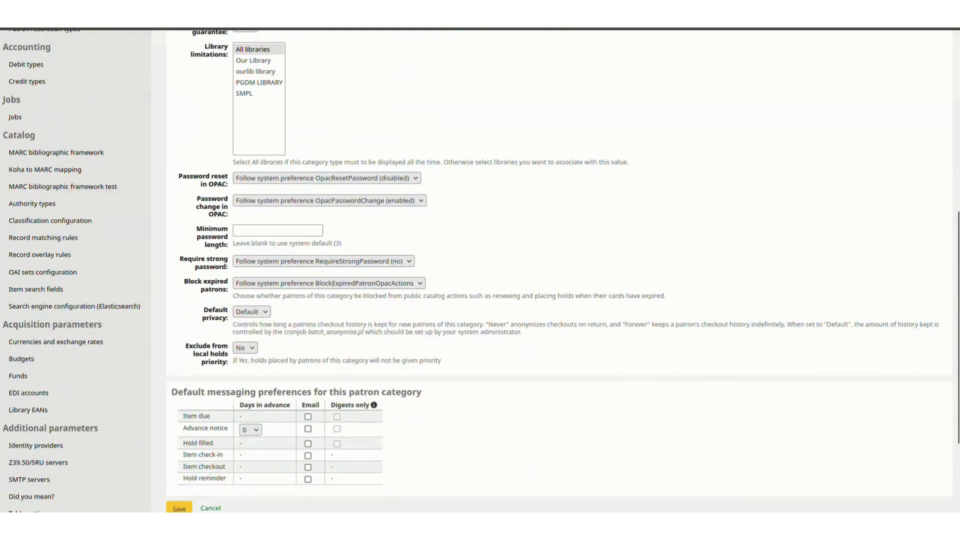
scroll(480, 272, "down", 2)
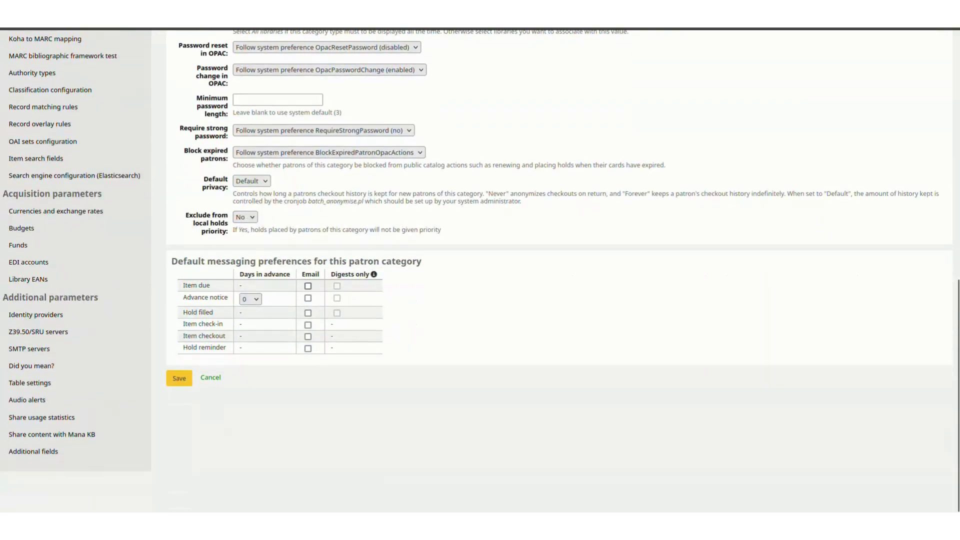
left_click(308, 287)
left_click(308, 298)
left_click(308, 313)
left_click(308, 325)
left_click(308, 336)
left_click(308, 348)
left_click(179, 379)
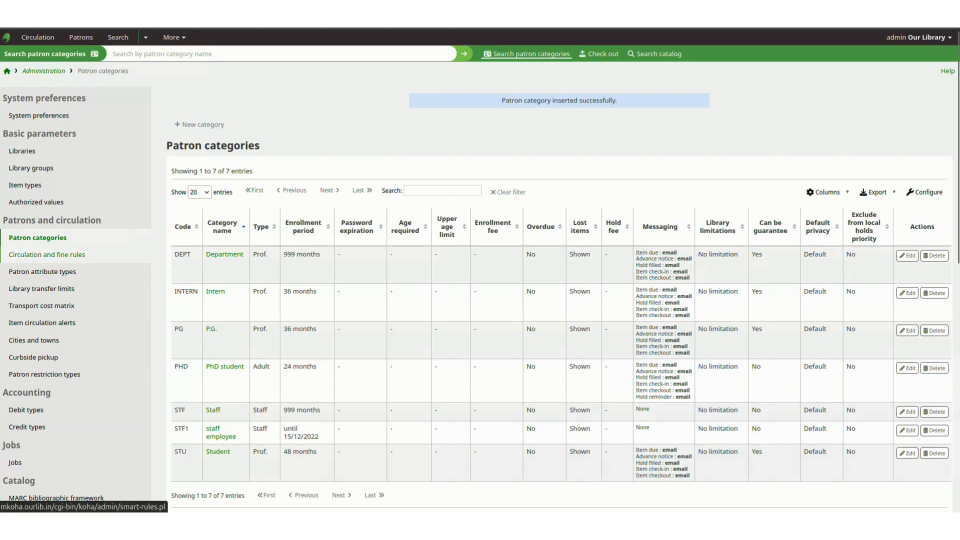
- Open the circulation and fine rules for the library "ourlib library"
left_click(47, 255)
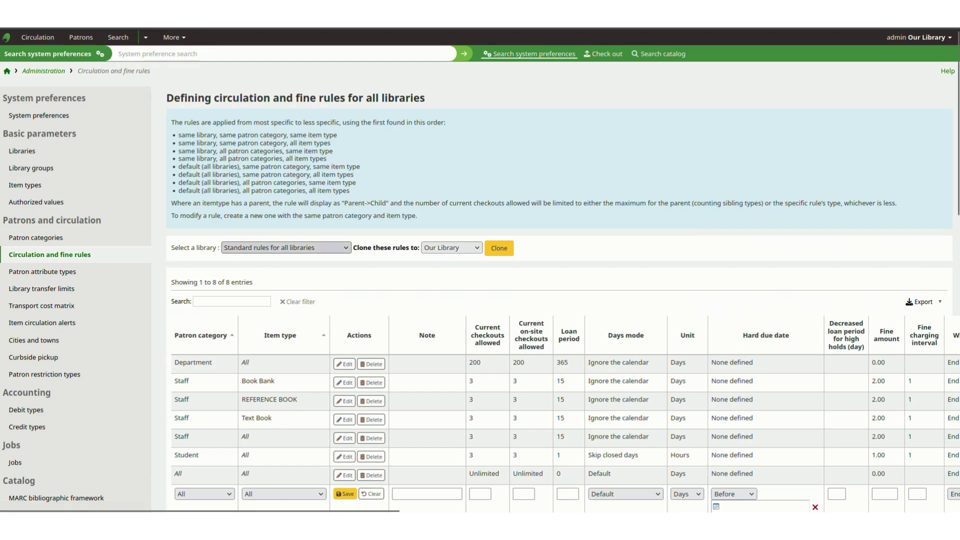
left_click(286, 248)
key("Return")
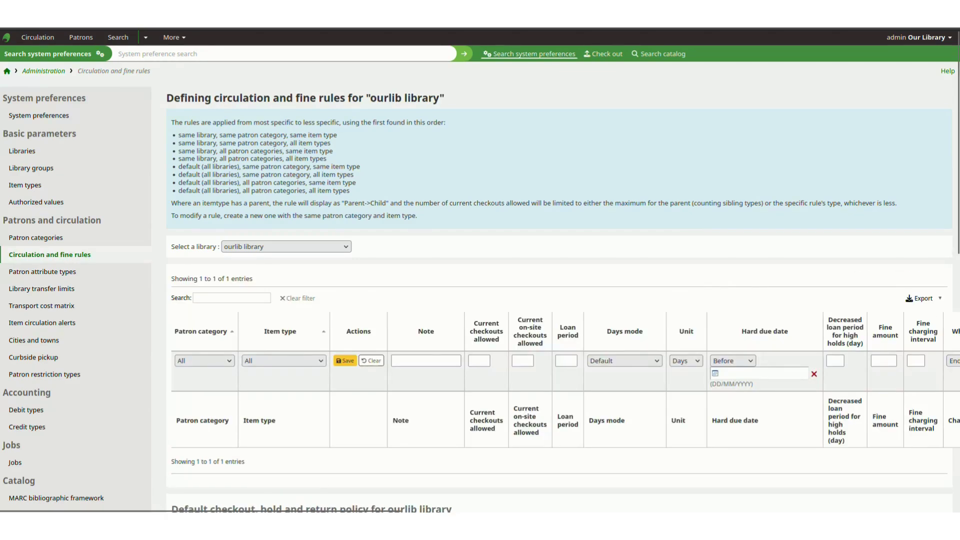
- Start a new circulation rule for the PhD student patron category and the Book Bank item type
scroll(563, 270, "down", 1)
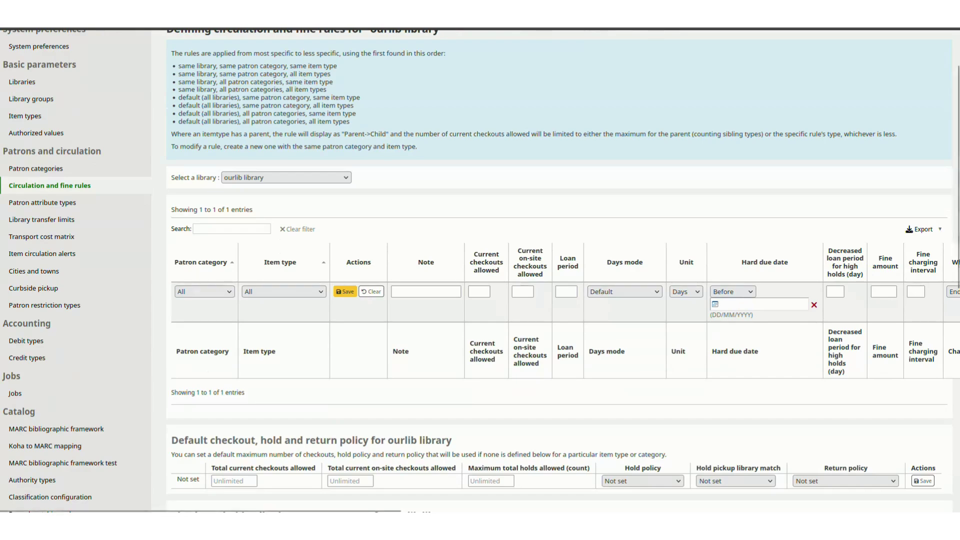
left_click(205, 291)
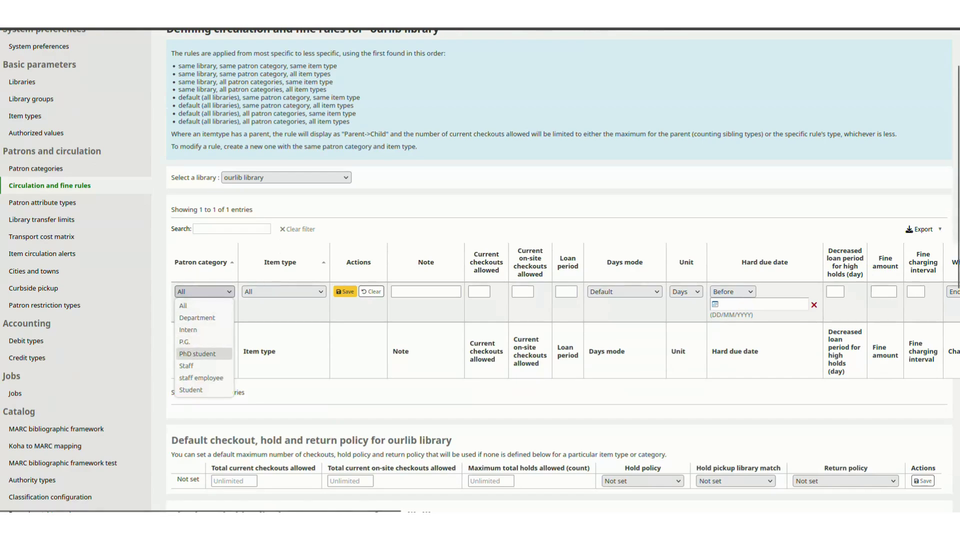
key("Return")
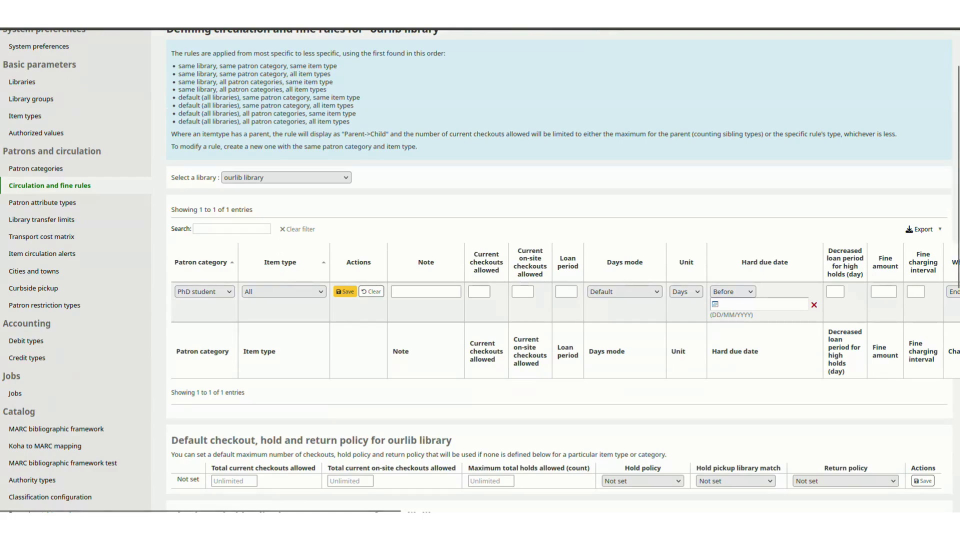
left_click(283, 292)
key("Down")
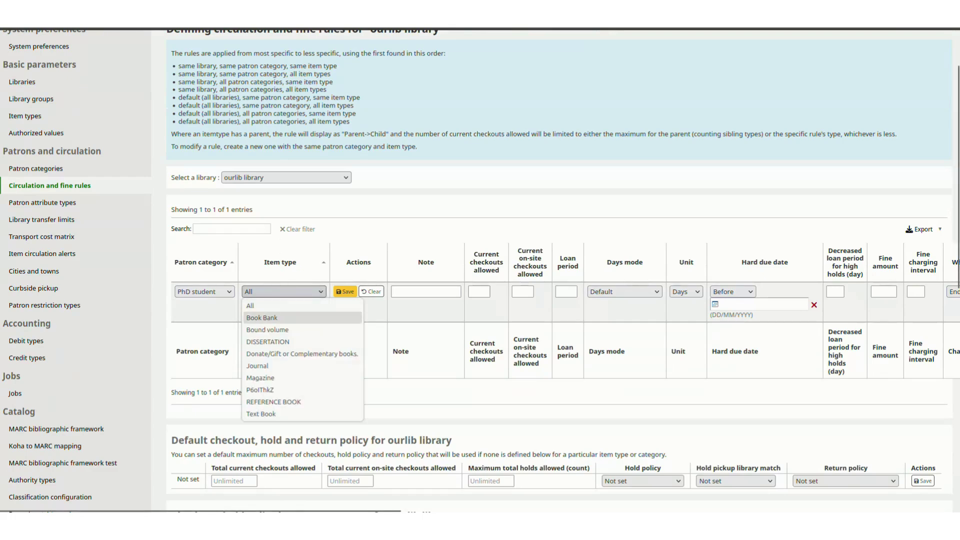
key("Return")
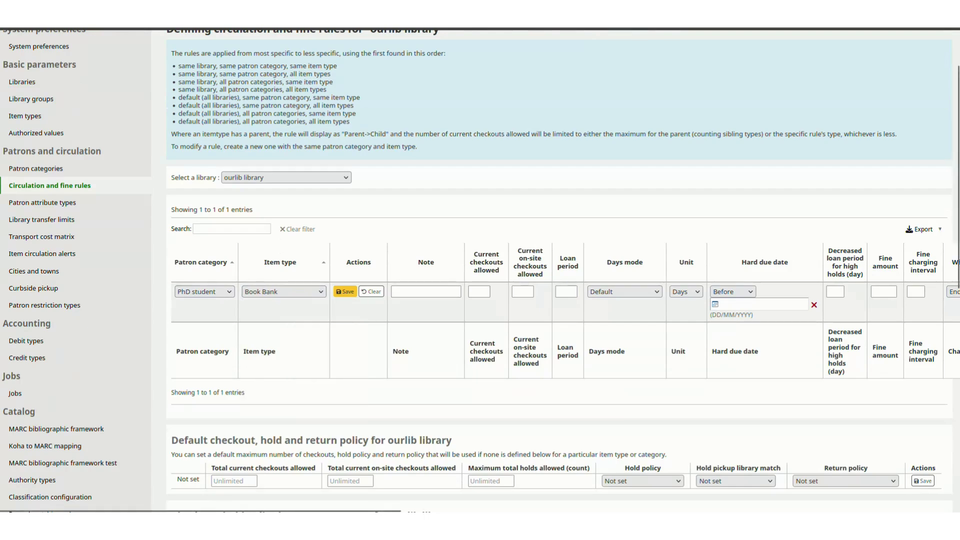
- Set the rule's current checkouts allowed to 3 and its loan period to 15 days
left_click(479, 292)
type("3")
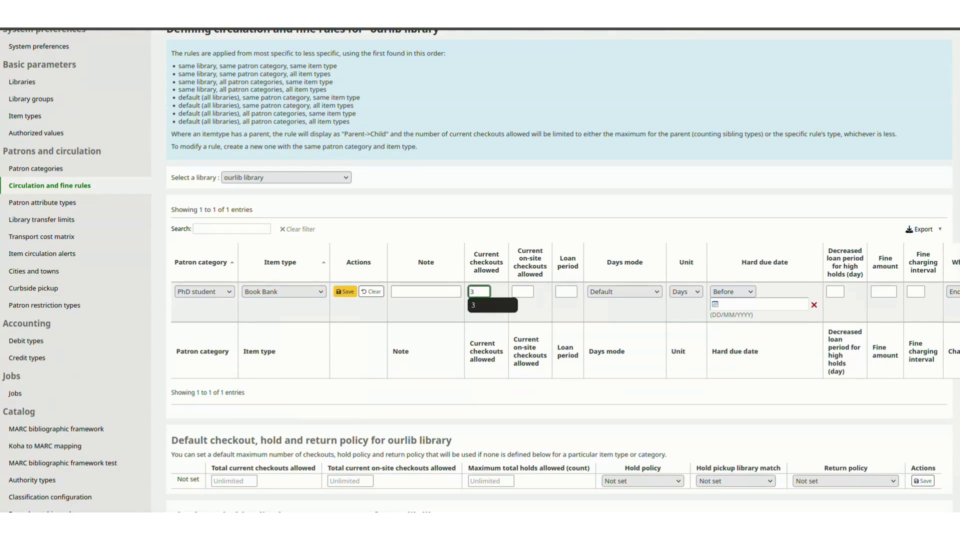
key("Tab")
key("Tab")
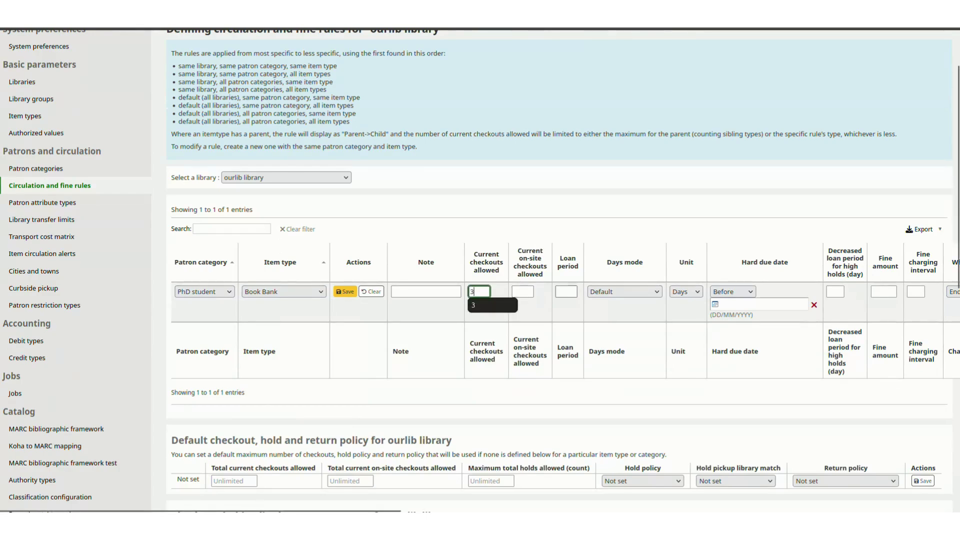
type("15")
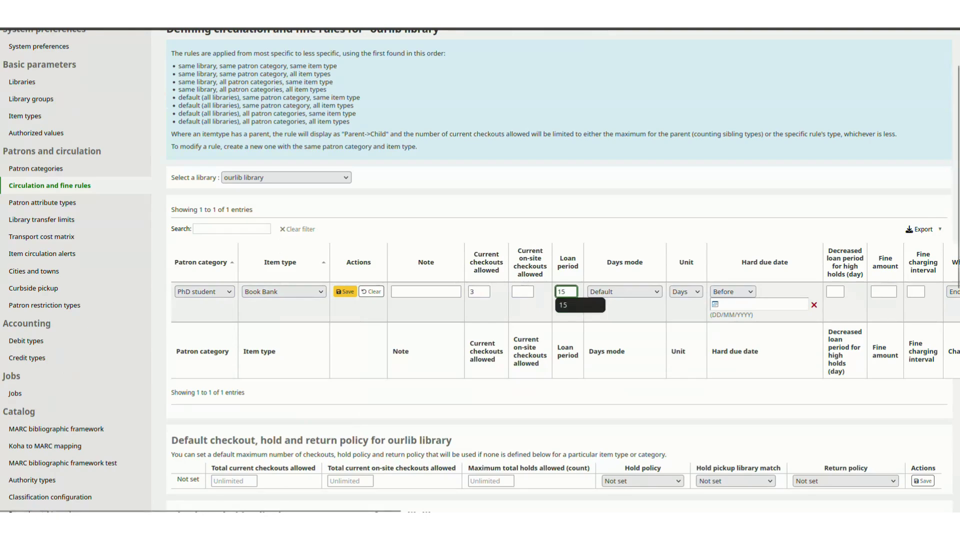
- Set the rule's fine amount to 1 and its fine charging interval to 1
scroll(480, 270, "right", 5)
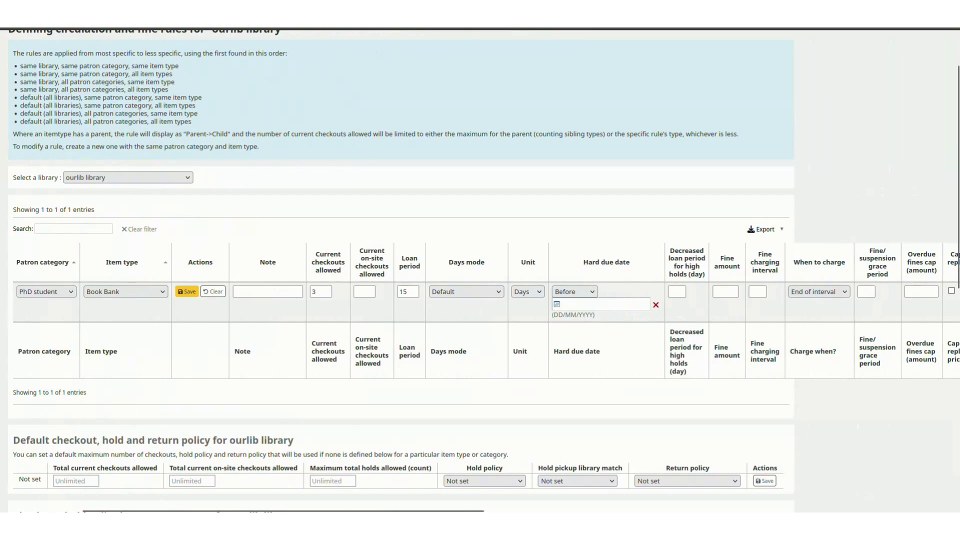
scroll(480, 270, "right", 3)
left_click(644, 292)
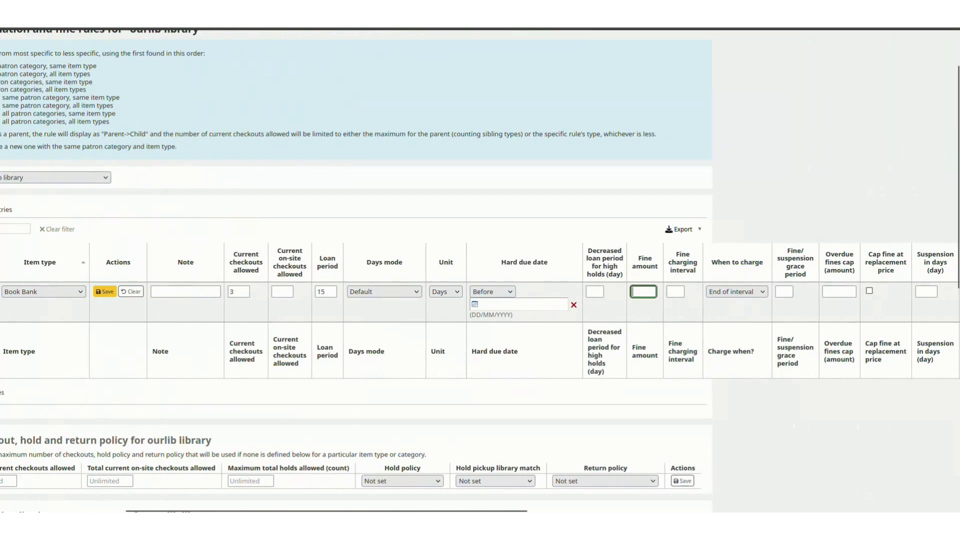
type("1")
key("Tab")
type("1")
- Allow 2 renewals in the rule and set the renewal period to 5
scroll(480, 270, "right", 1)
scroll(480, 270, "right", 4)
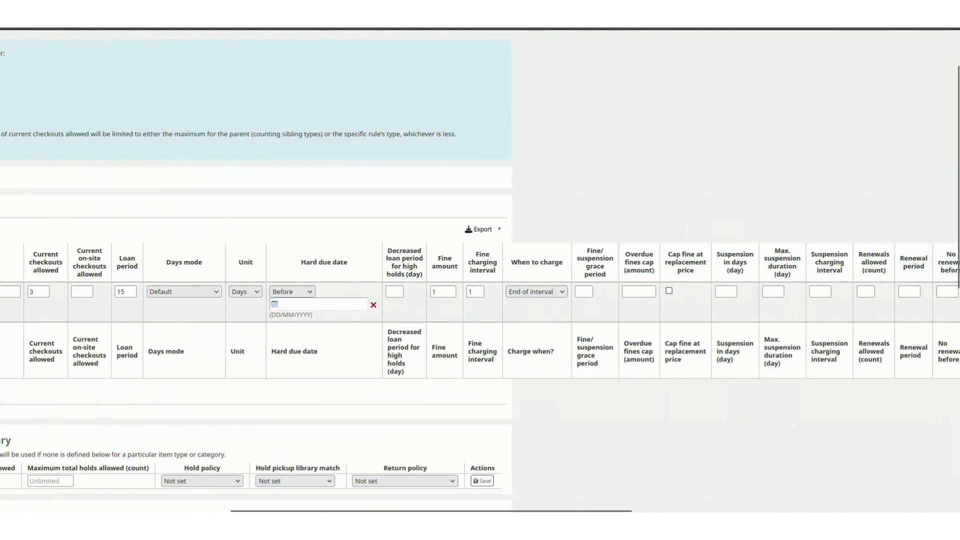
scroll(480, 270, "right", 2)
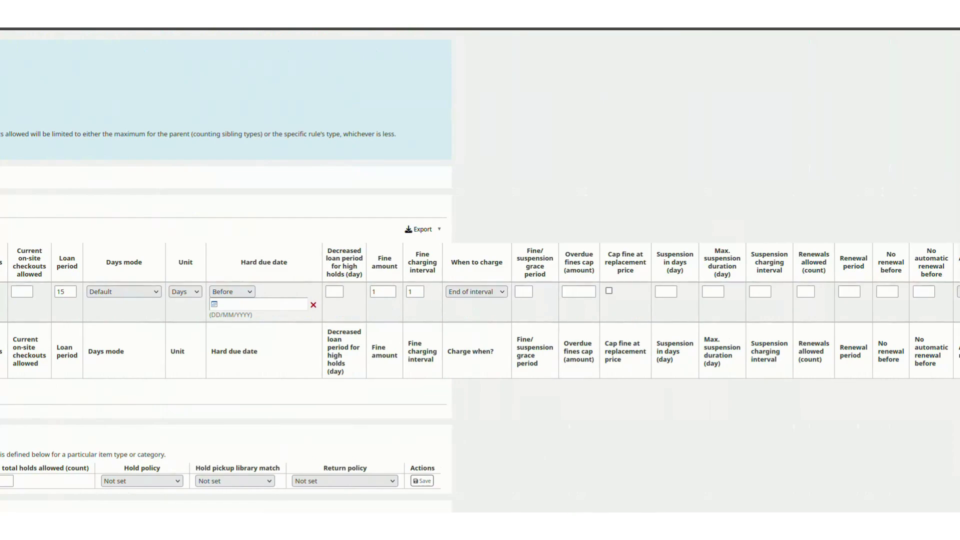
scroll(480, 270, "right", 2)
scroll(480, 270, "right", 2)
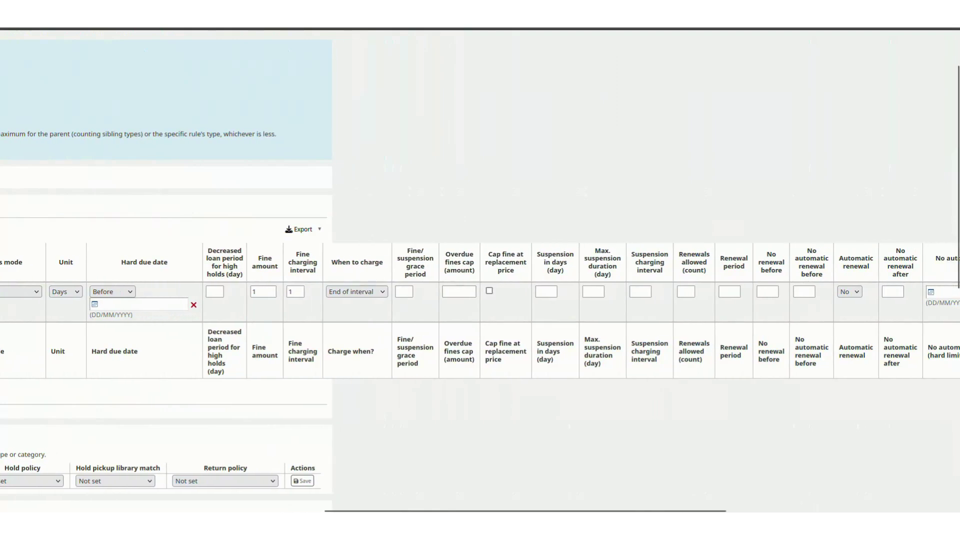
scroll(480, 301, "right", 1)
left_click(676, 292)
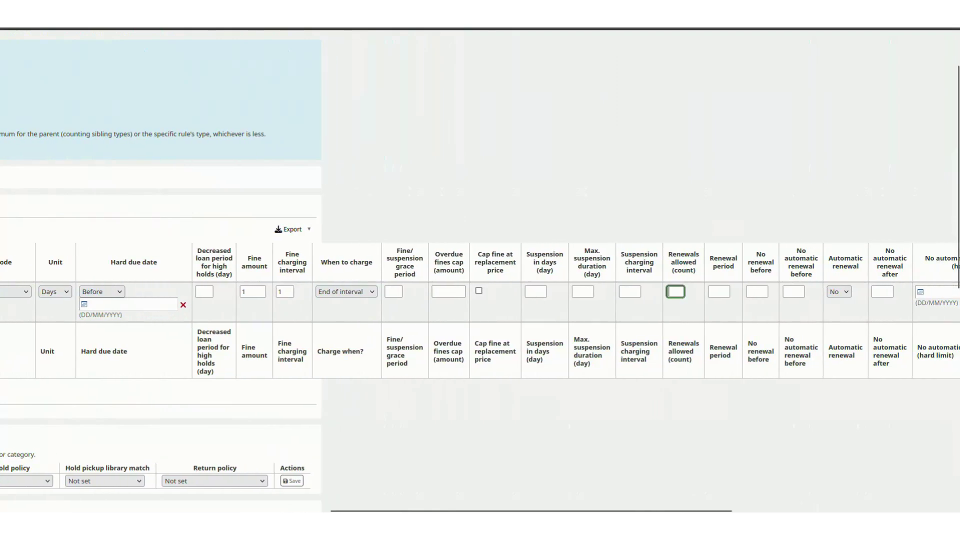
type("2")
key("Tab")
type("5")
- Set the rule's total holds allowed to 5 and save the circulation rule
scroll(481, 300, "right", 10)
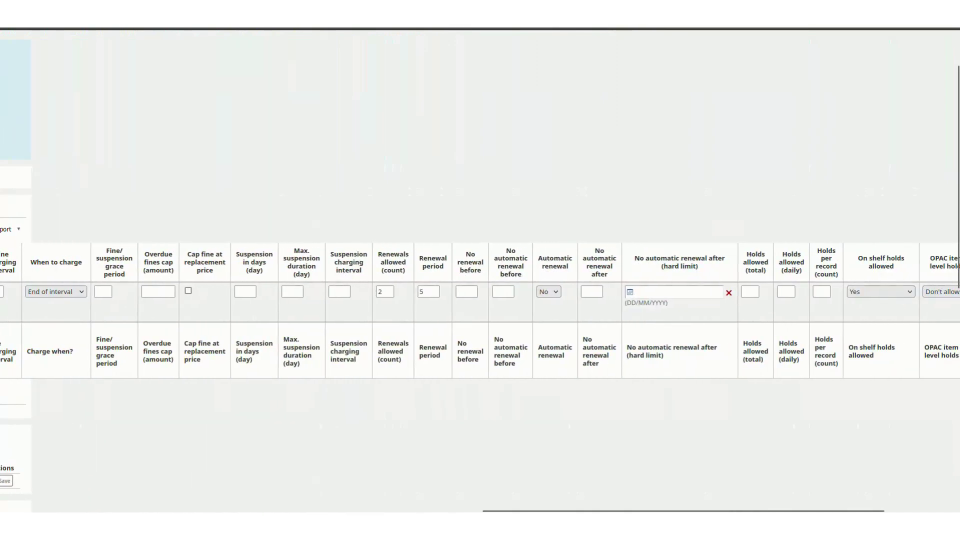
left_click(750, 292)
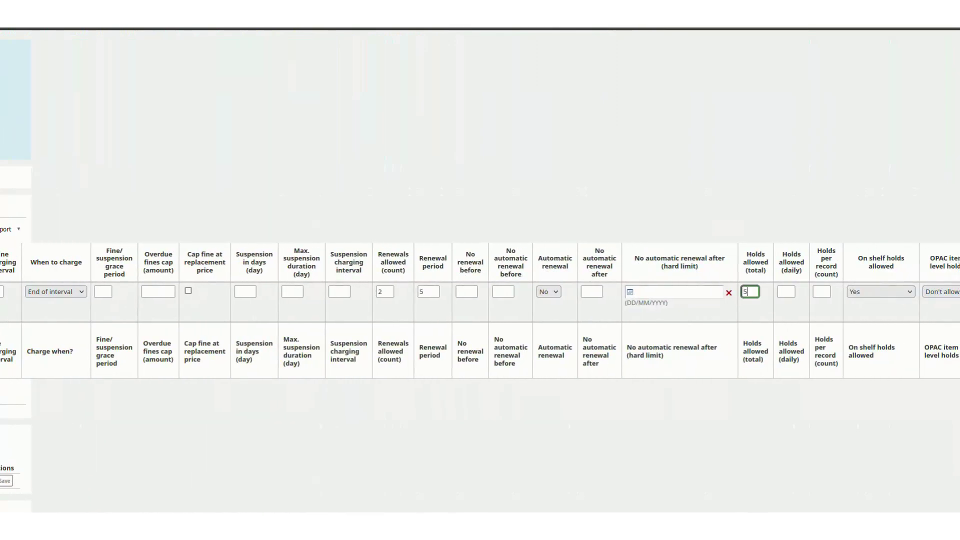
type("5")
scroll(480, 300, "right", 5)
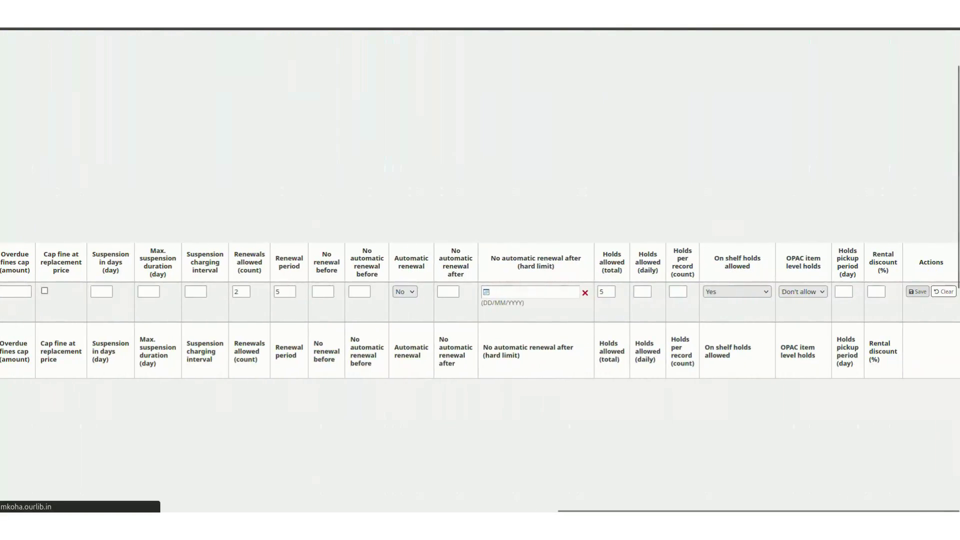
scroll(480, 300, "down", 5)
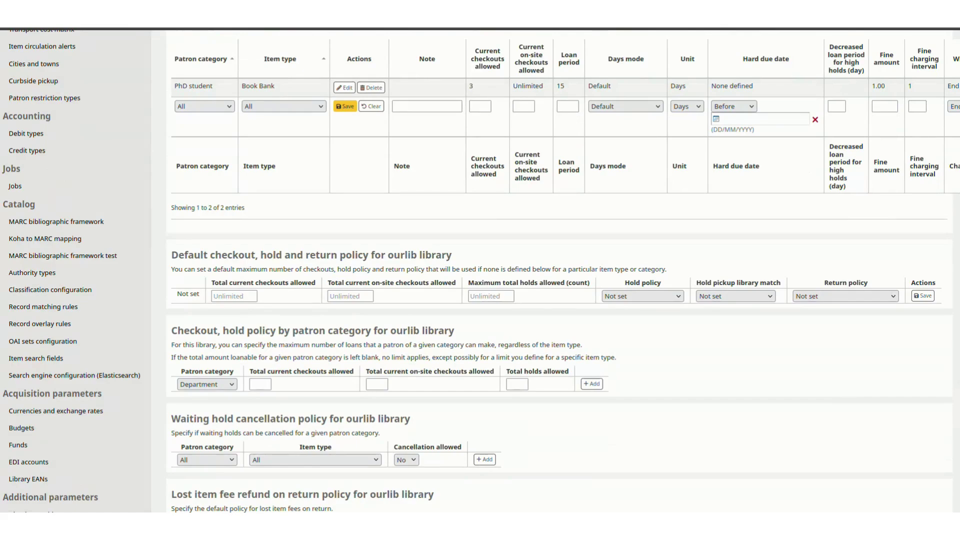
scroll(480, 270, "up", 2)
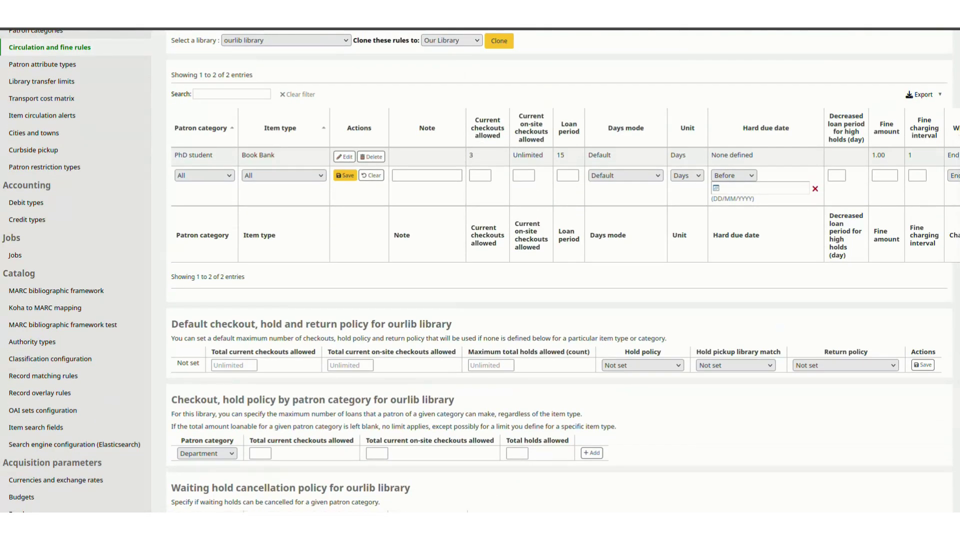
scroll(480, 270, "up", 6)
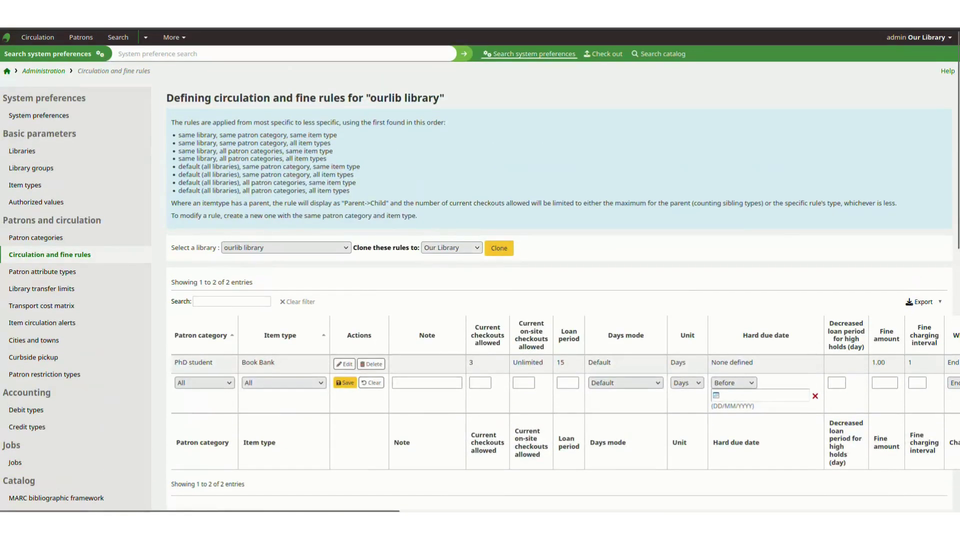